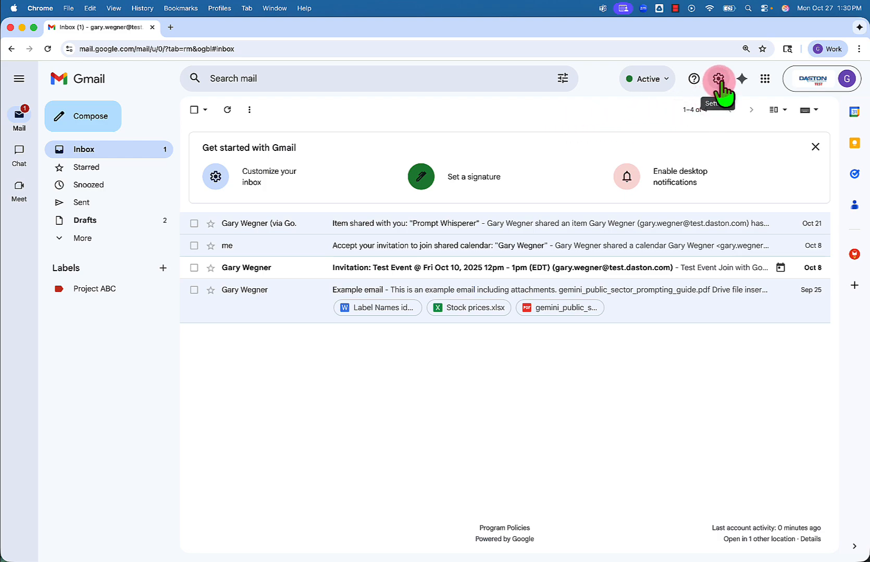
- Open the full Gmail settings and go to the Signature section of the general settings
{"action": "left_click", "coordinate": [718, 79]}
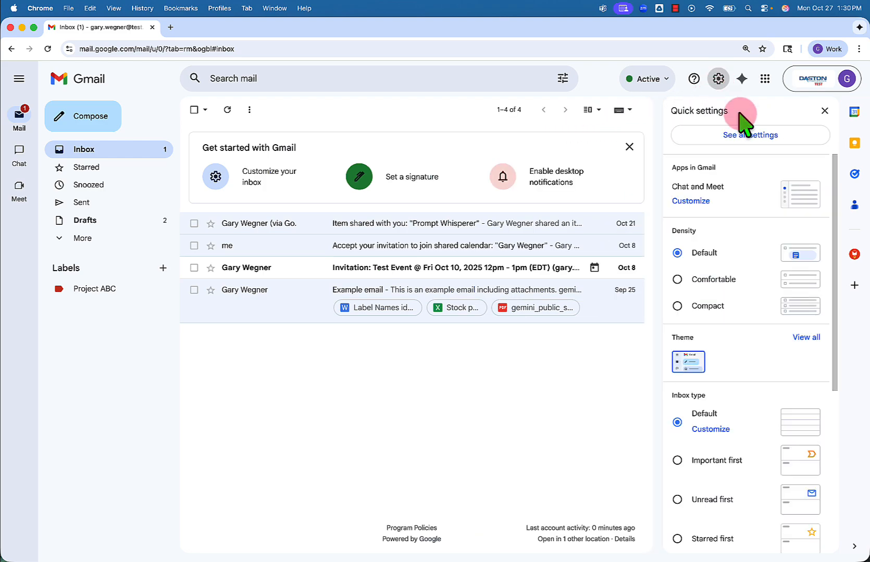
{"action": "left_click", "coordinate": [781, 134]}
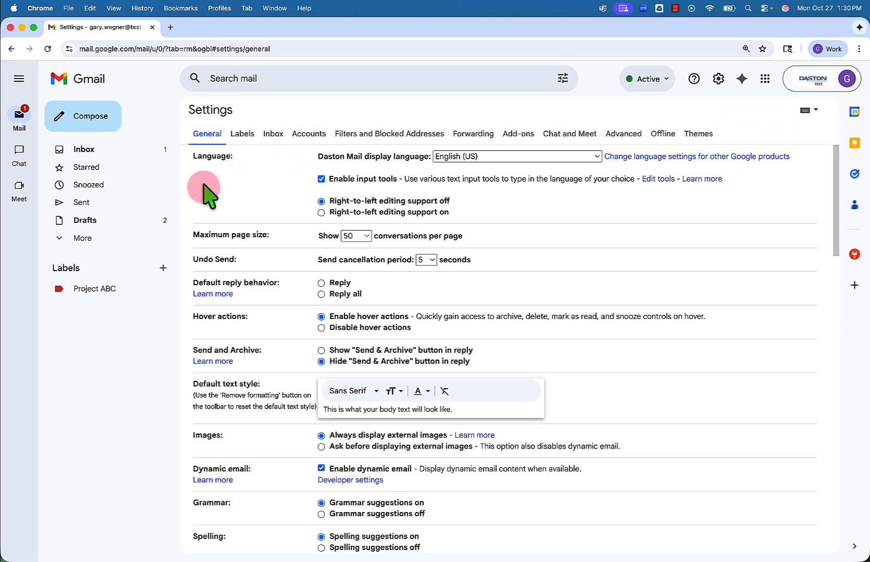
{"action": "scroll", "coordinate": [217, 370], "scroll_direction": "down", "scroll_amount": 10}
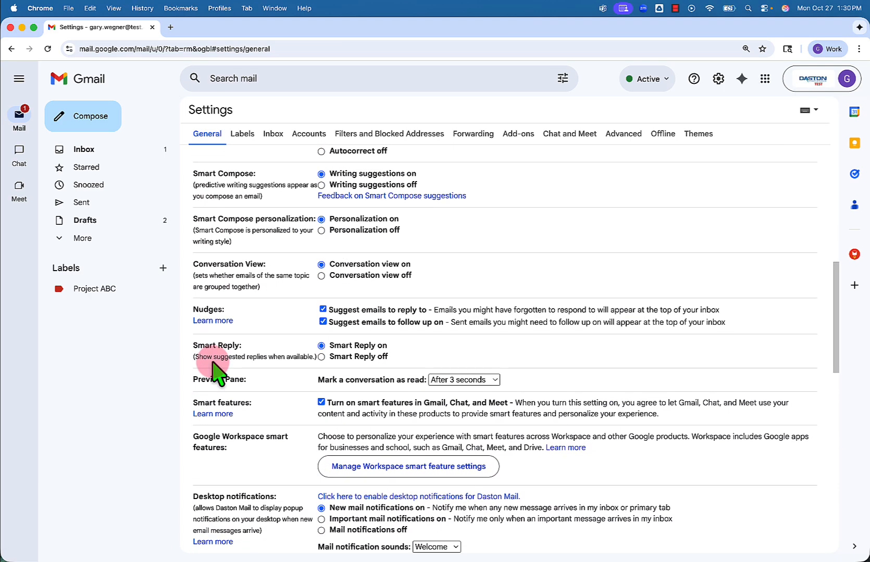
{"action": "scroll", "coordinate": [216, 369], "scroll_direction": "down", "scroll_amount": 10}
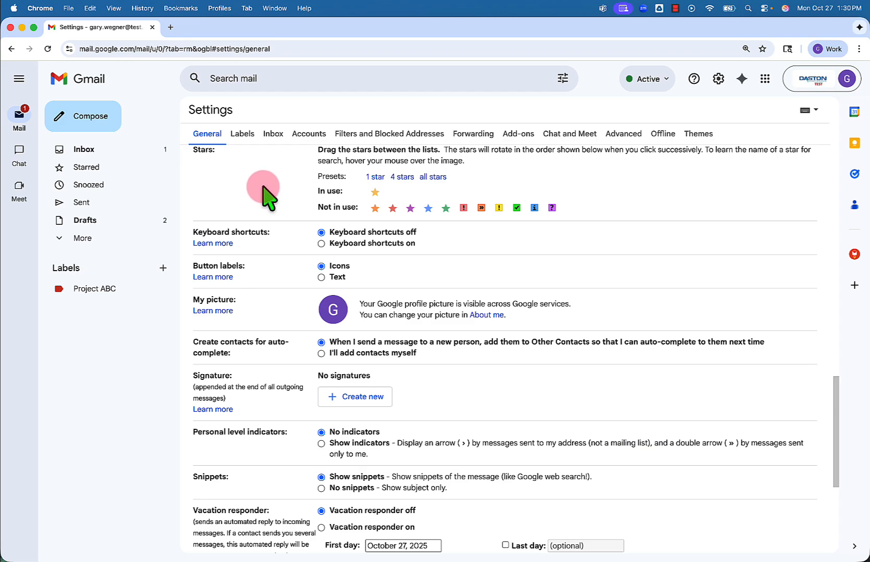
{"action": "scroll", "coordinate": [217, 349], "scroll_direction": "down", "scroll_amount": 5}
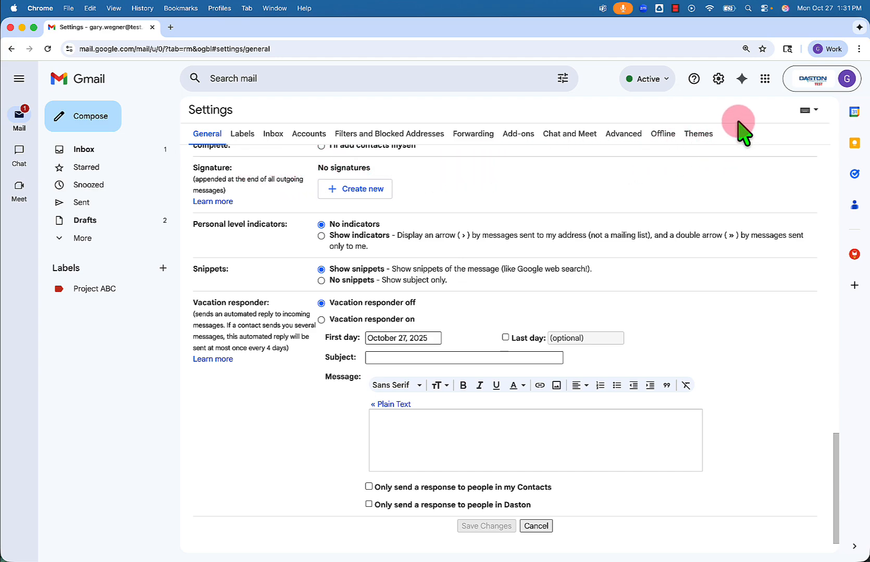
- Switch to Google Docs from the Google apps and create a blank document
{"action": "left_click", "coordinate": [765, 79]}
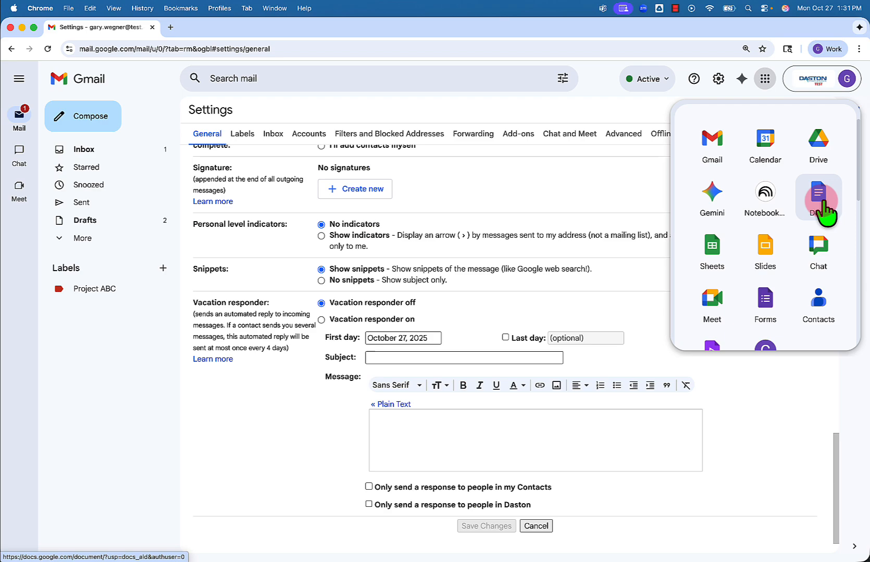
{"action": "scroll", "coordinate": [797, 245], "scroll_direction": "down", "scroll_amount": 5}
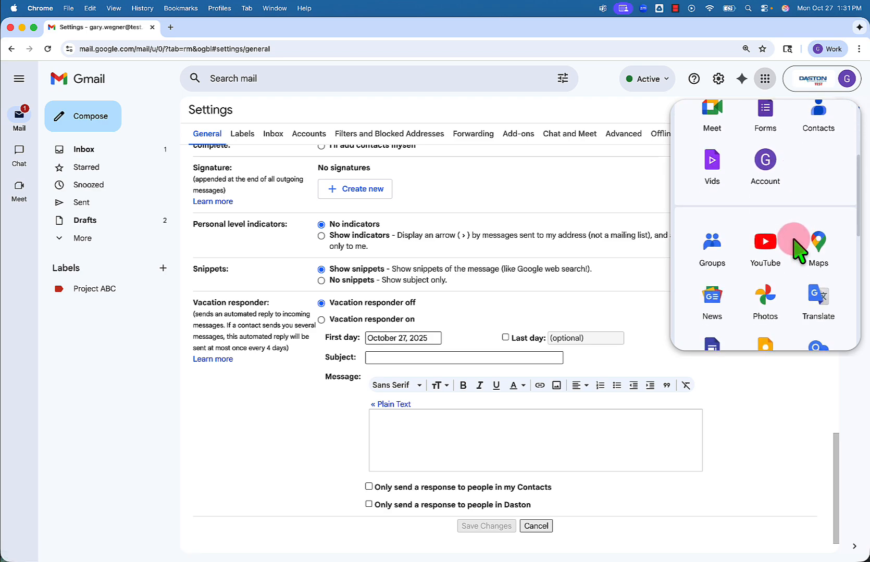
{"action": "scroll", "coordinate": [794, 240], "scroll_direction": "up", "scroll_amount": 5}
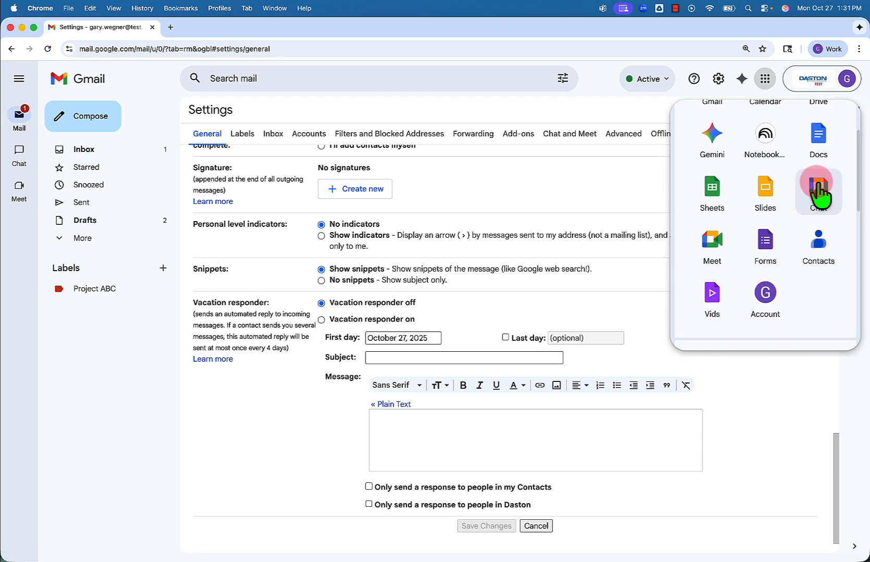
{"action": "left_click", "coordinate": [818, 137]}
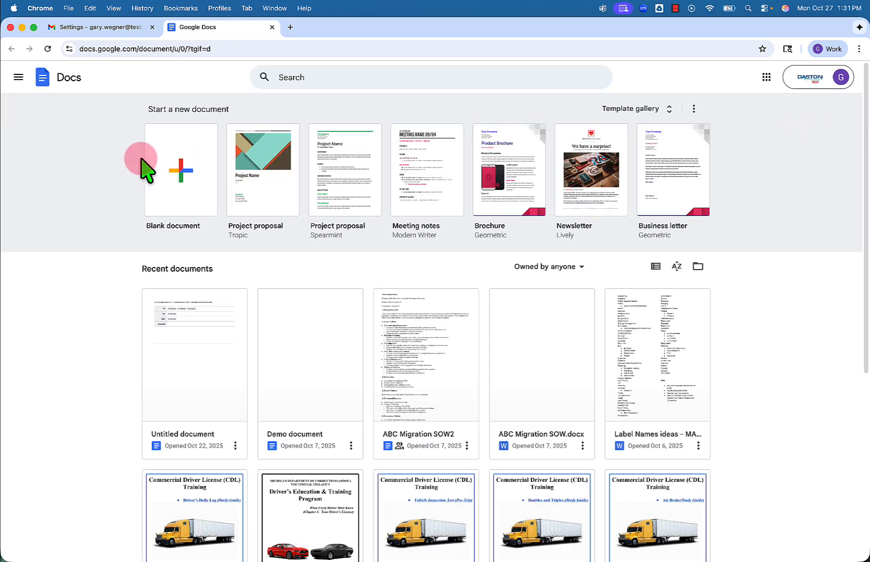
{"action": "left_click", "coordinate": [181, 164]}
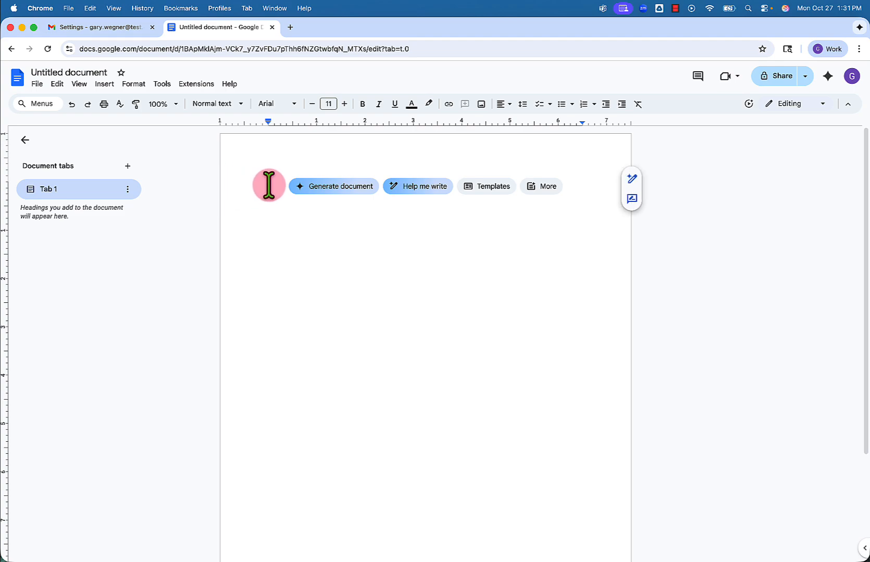
- Add a signature block with the full name, job title, Daston Corporation logo and four underlined certification lines, and copy the whole block
{"action": "type", "text": "Gary Wegner Google Cloud Training Manager Google Cloud Generative AI Leader Google Certified Professional - Google Workspace Administrator Google Certified Educator/Trainer Gemini Certification for Educators"}
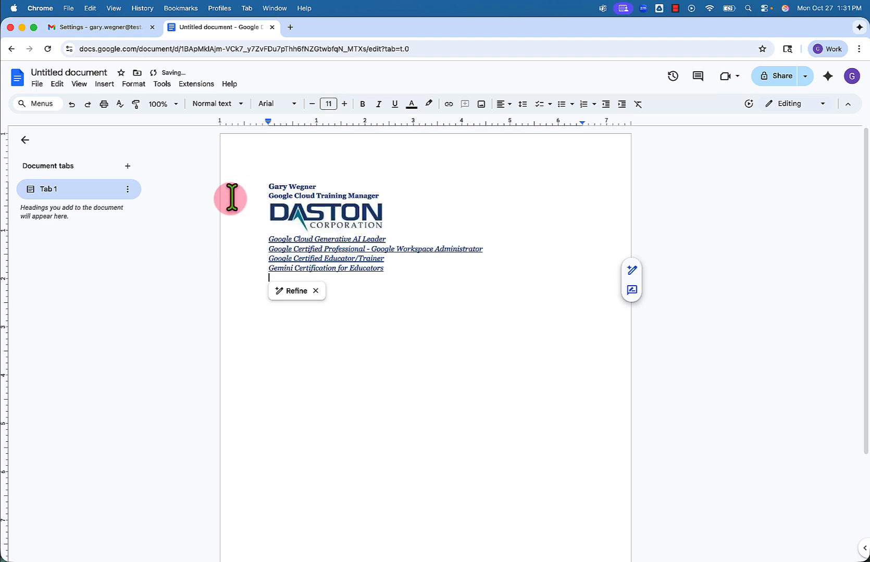
{"action": "left_click", "coordinate": [268, 186]}
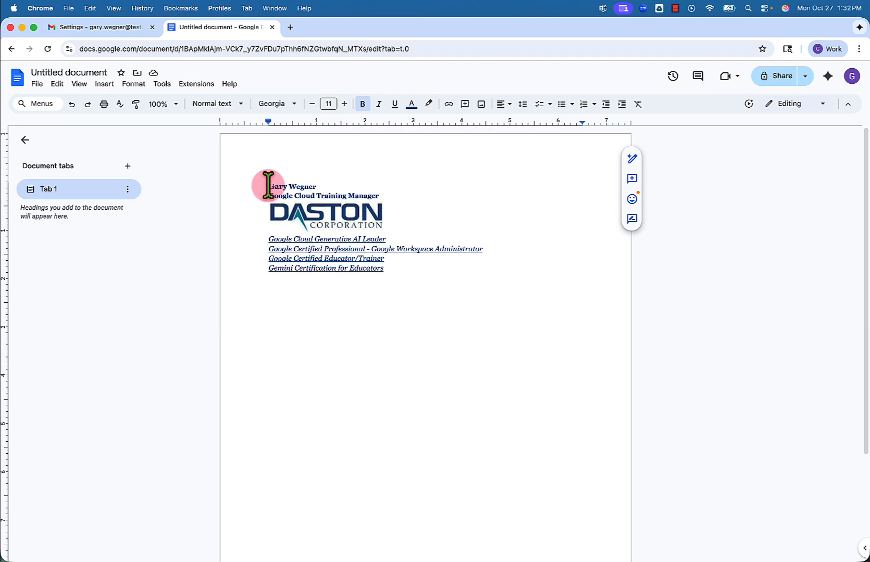
{"action": "left_click_drag", "start_coordinate": [398, 268], "coordinate": [244, 188]}
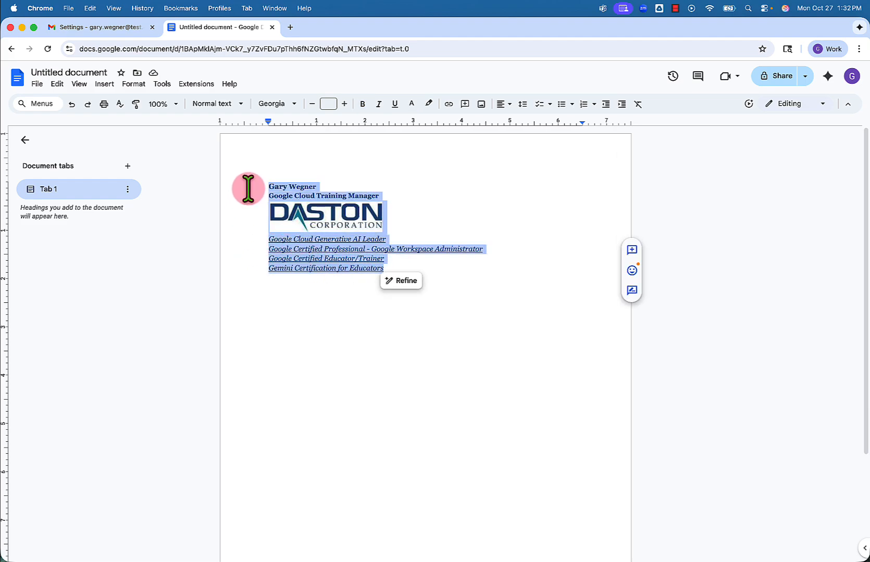
{"action": "right_click", "coordinate": [295, 190]}
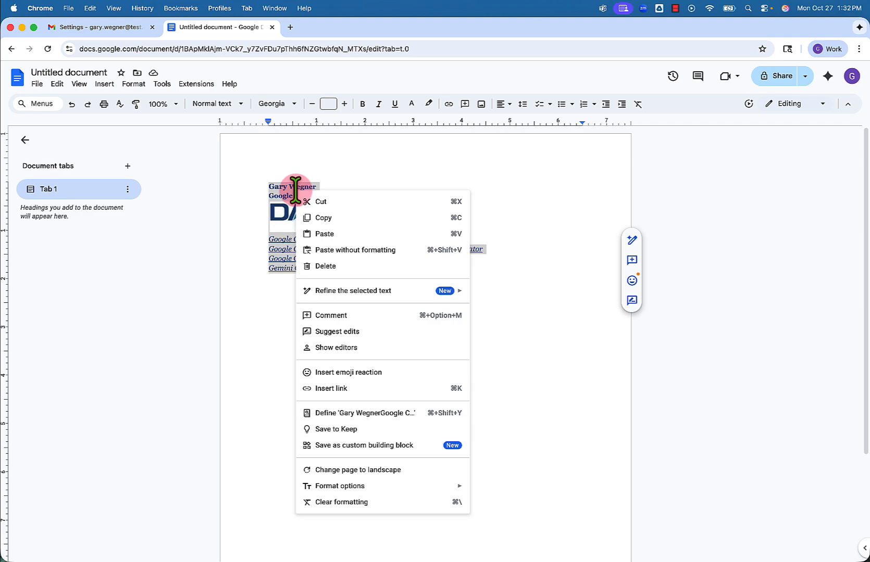
{"action": "left_click", "coordinate": [326, 216]}
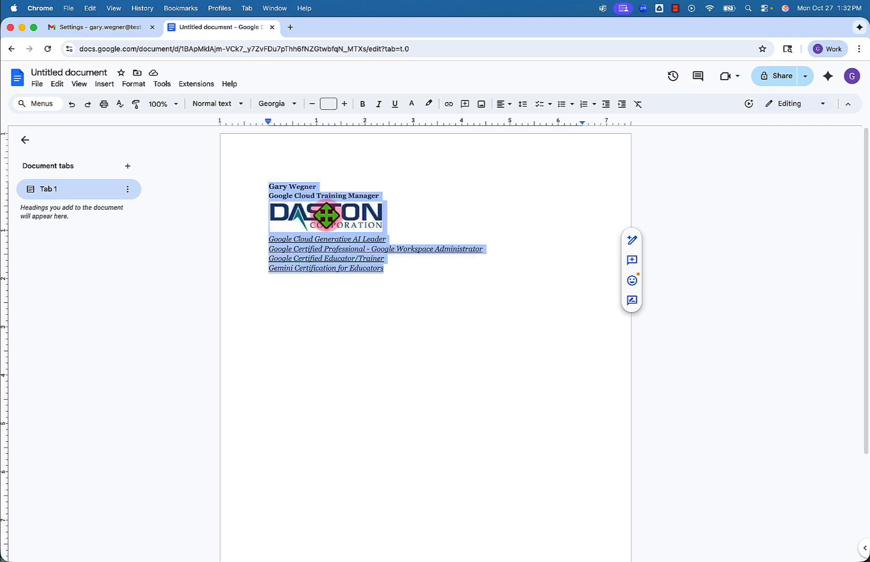
- Switch back to the Gmail settings and create a new signature named "New sig"
{"action": "left_click", "coordinate": [86, 29]}
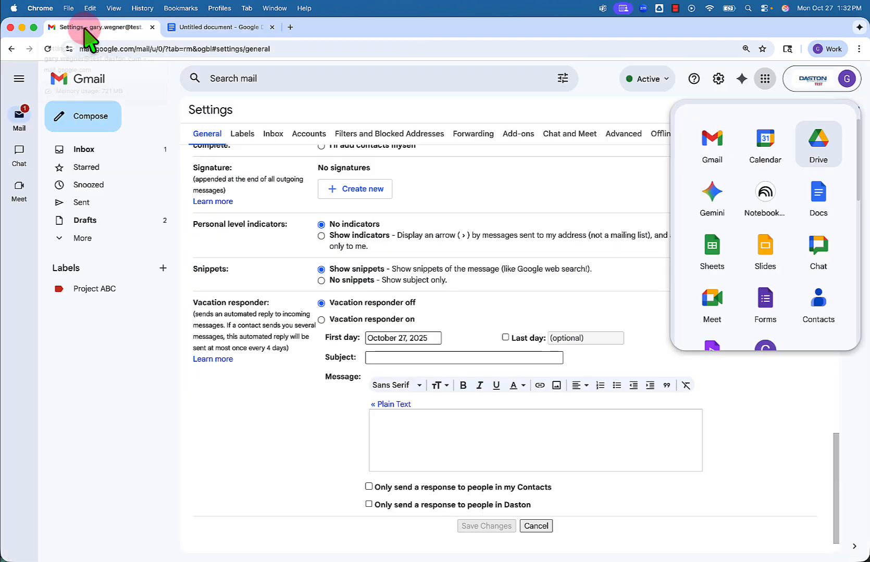
{"action": "left_click", "coordinate": [287, 101]}
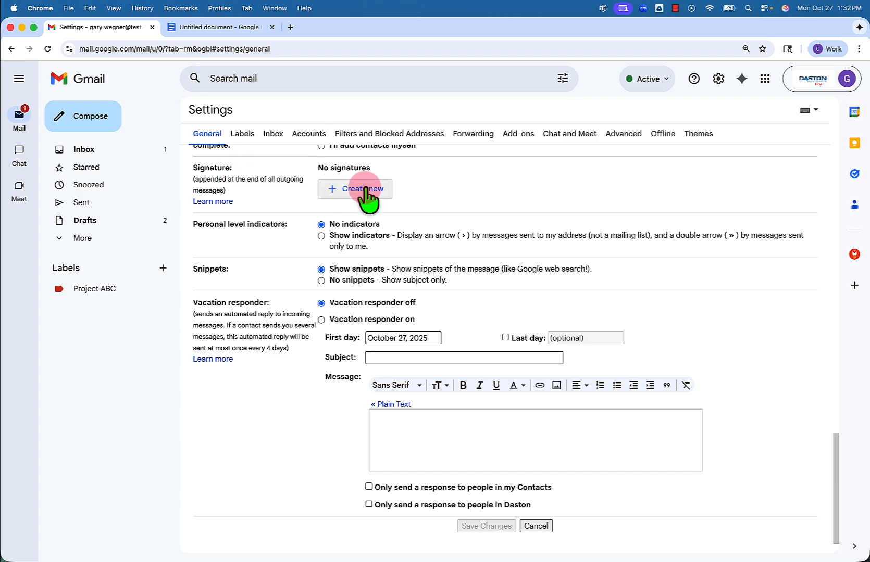
{"action": "left_click", "coordinate": [381, 194]}
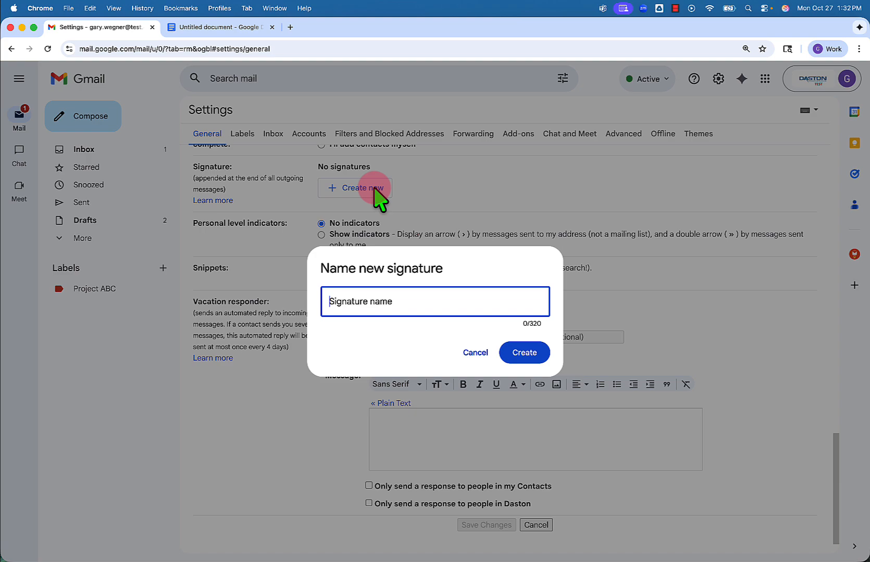
{"action": "type", "text": "New sig"}
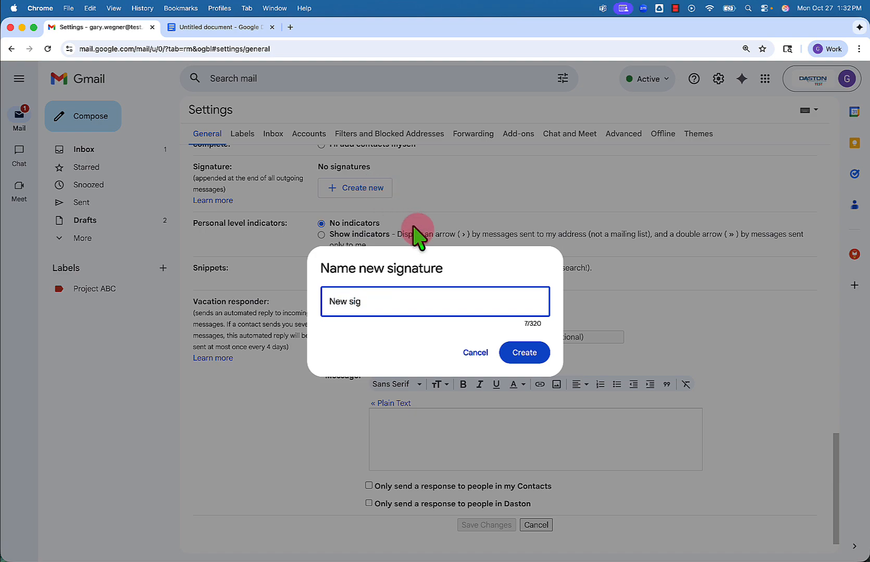
{"action": "left_click", "coordinate": [524, 353]}
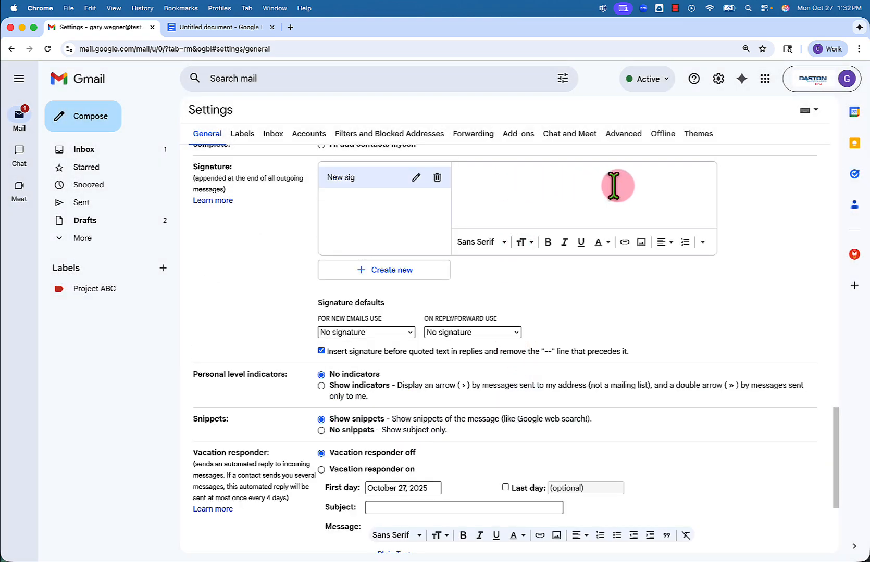
- Paste the copied signature block into the New sig signature and check its content from start to end
{"action": "left_click", "coordinate": [566, 185]}
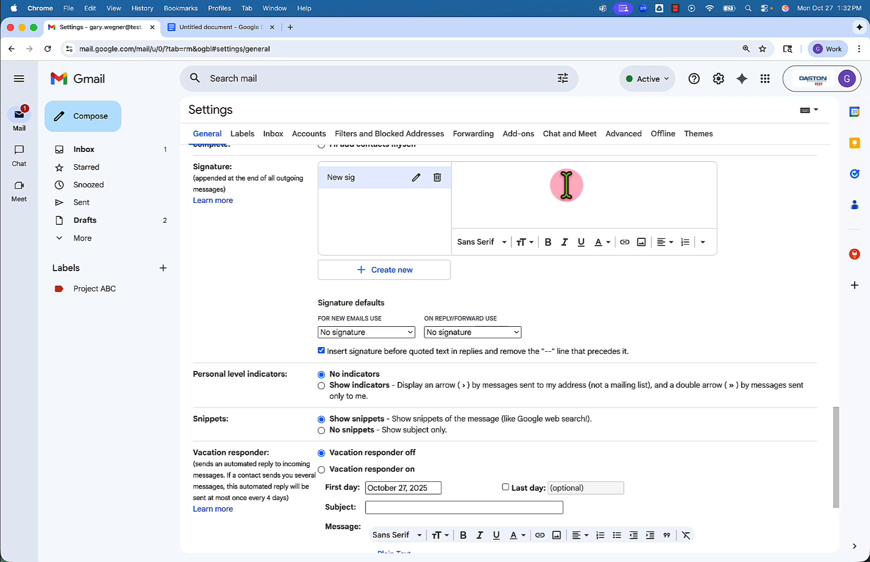
{"action": "key", "text": "super+v"}
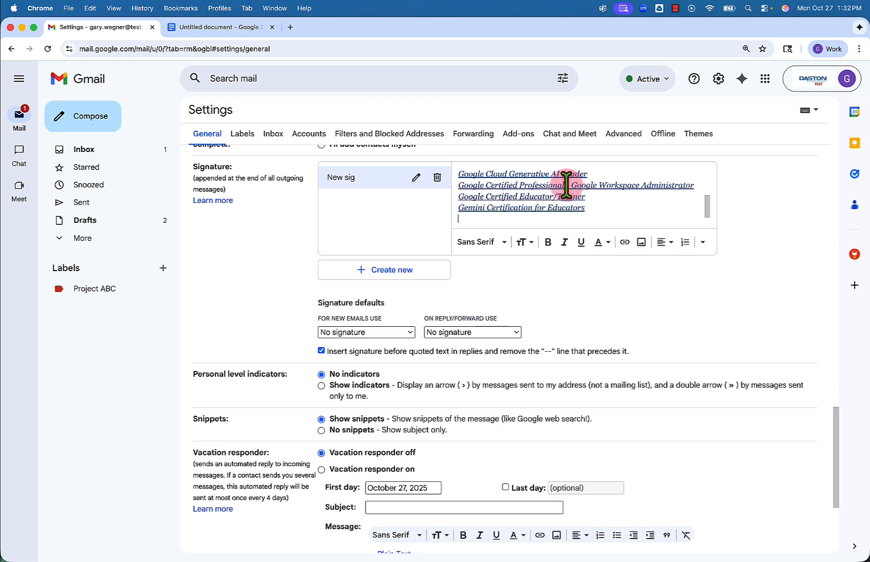
{"action": "scroll", "coordinate": [566, 185], "scroll_direction": "up", "scroll_amount": 5}
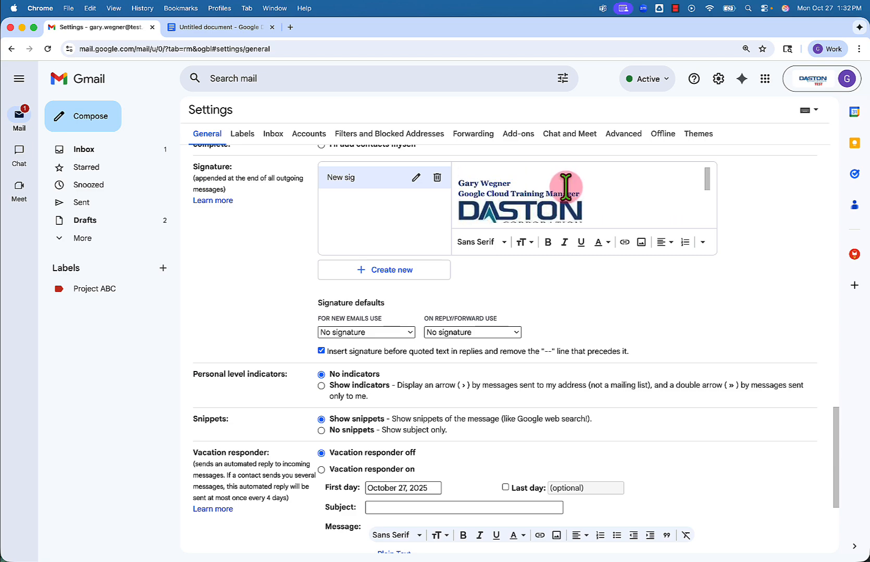
{"action": "scroll", "coordinate": [565, 186], "scroll_direction": "down", "scroll_amount": 5}
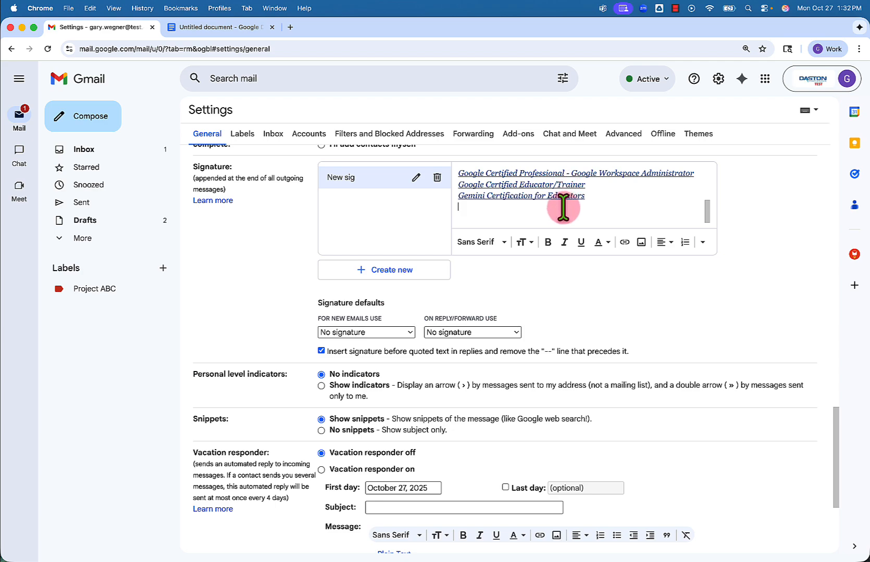
{"action": "left_click", "coordinate": [503, 243]}
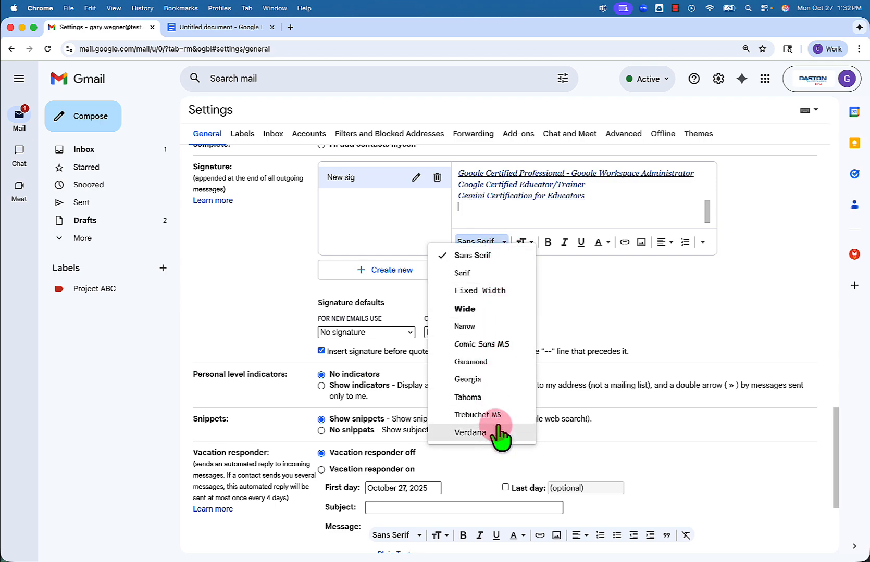
{"action": "left_click", "coordinate": [612, 210]}
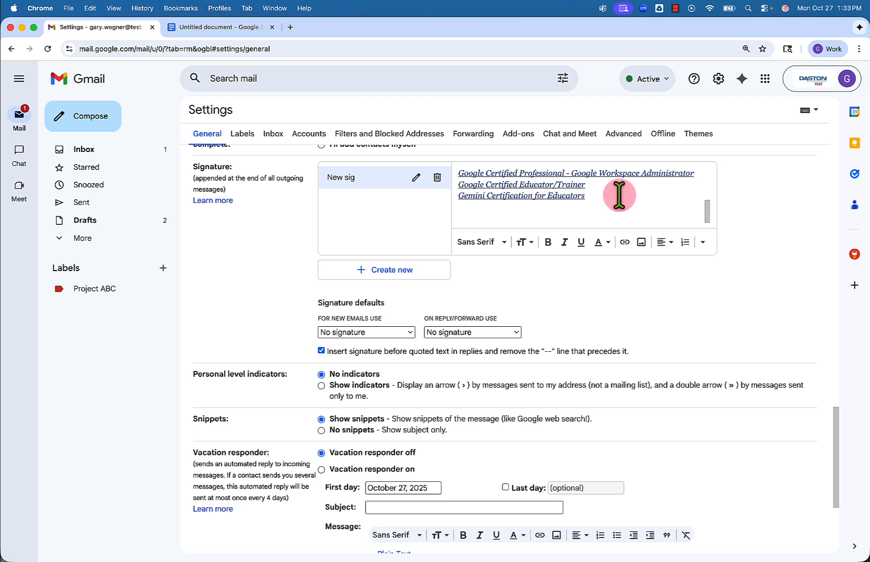
{"action": "scroll", "coordinate": [618, 196], "scroll_direction": "up", "scroll_amount": 2}
{"action": "scroll", "coordinate": [619, 196], "scroll_direction": "up", "scroll_amount": 2}
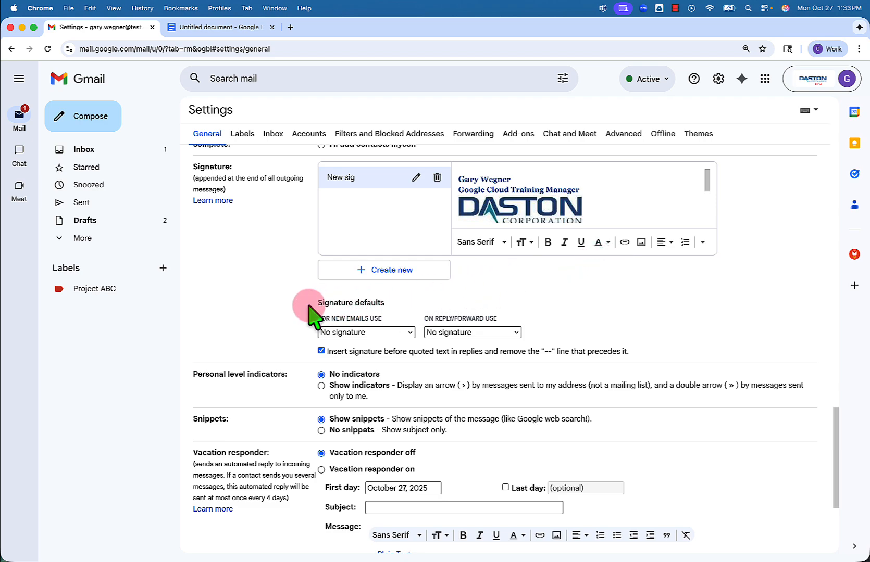
- Set New sig as the default signature for both new emails and replies/forwards
{"action": "left_click", "coordinate": [320, 350]}
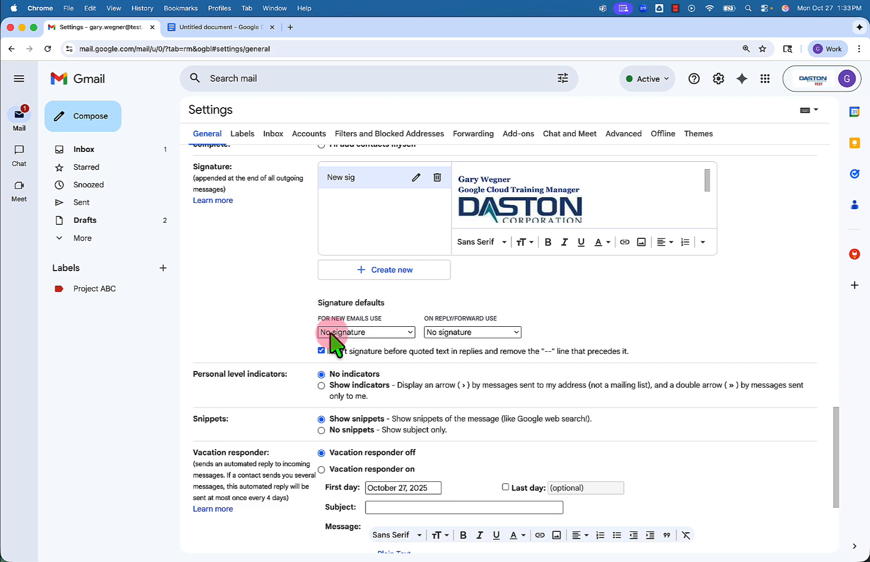
{"action": "left_click", "coordinate": [405, 332]}
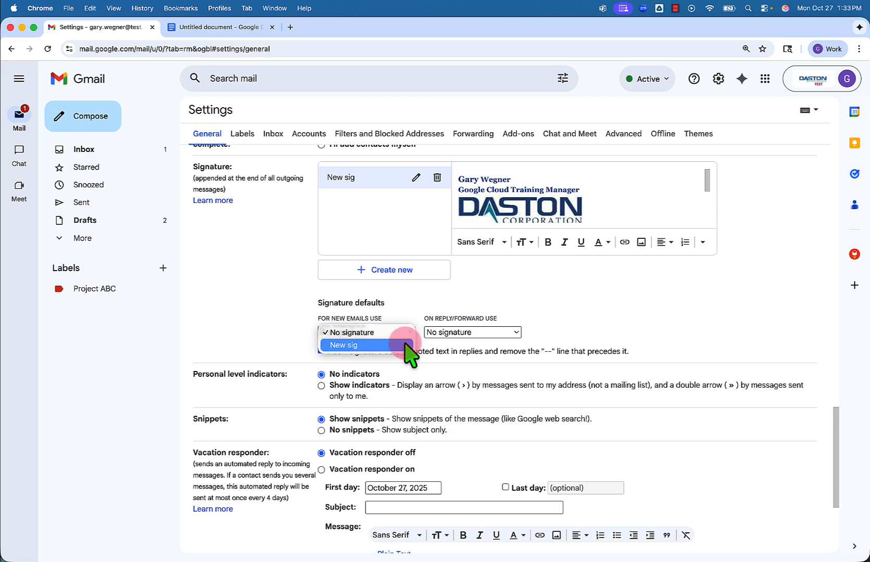
{"action": "left_click", "coordinate": [405, 345]}
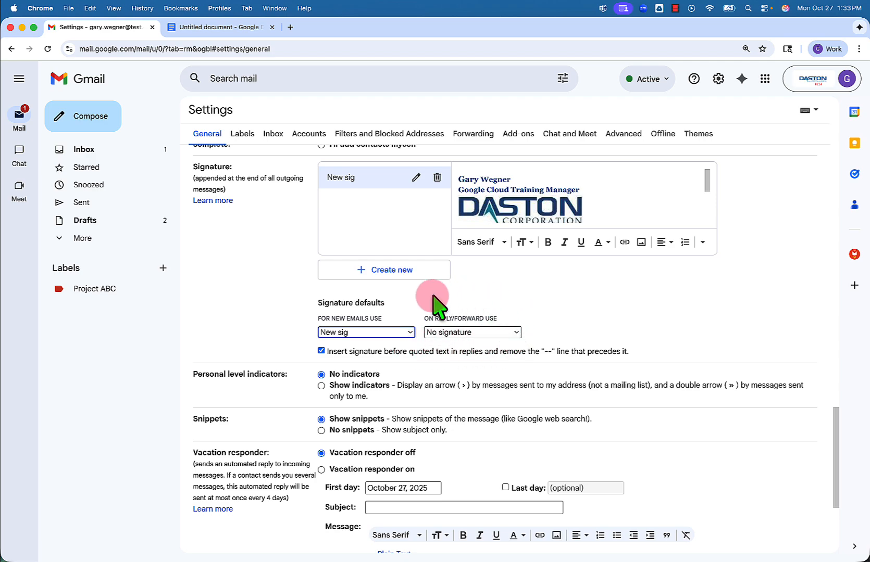
{"action": "left_click", "coordinate": [515, 334]}
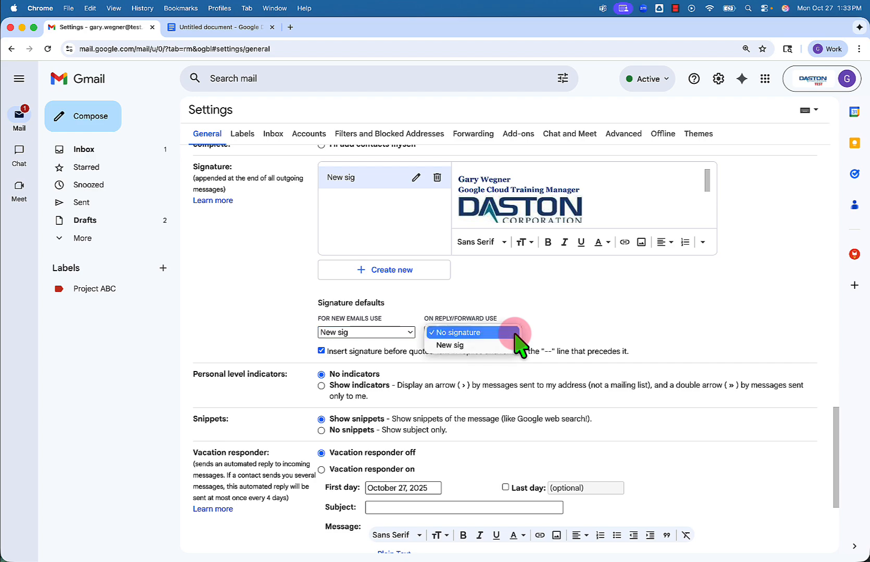
{"action": "left_click", "coordinate": [494, 347]}
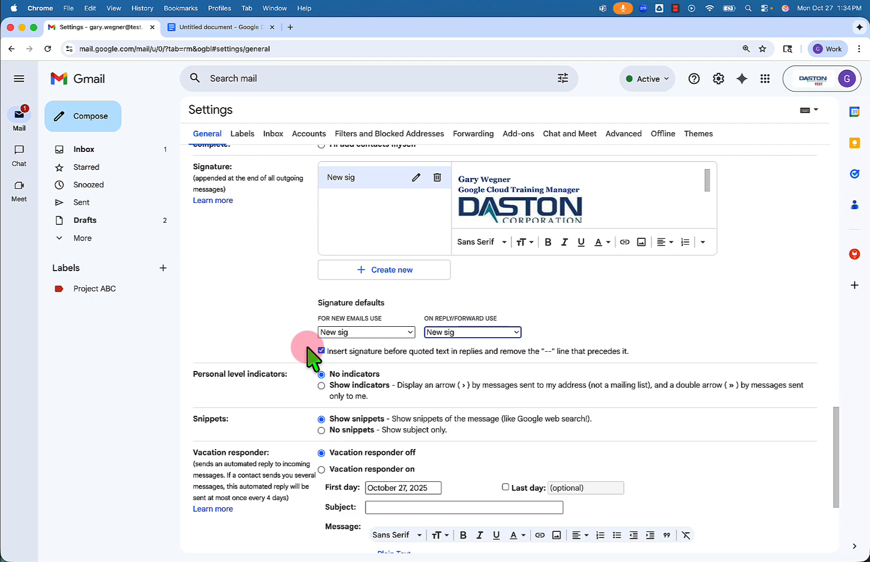
- Save the settings changes and start a new email message to check the signature
{"action": "scroll", "coordinate": [461, 401], "scroll_direction": "down", "scroll_amount": 5}
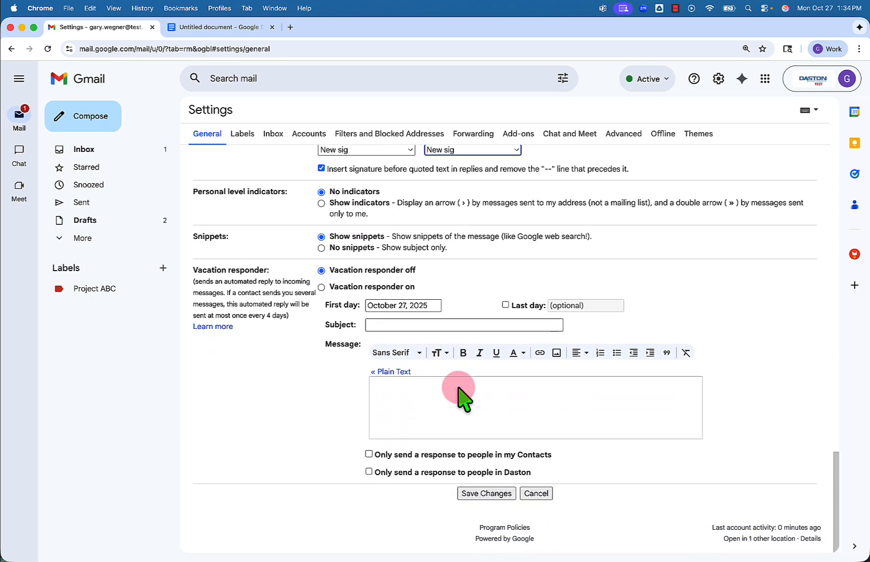
{"action": "left_click", "coordinate": [481, 496]}
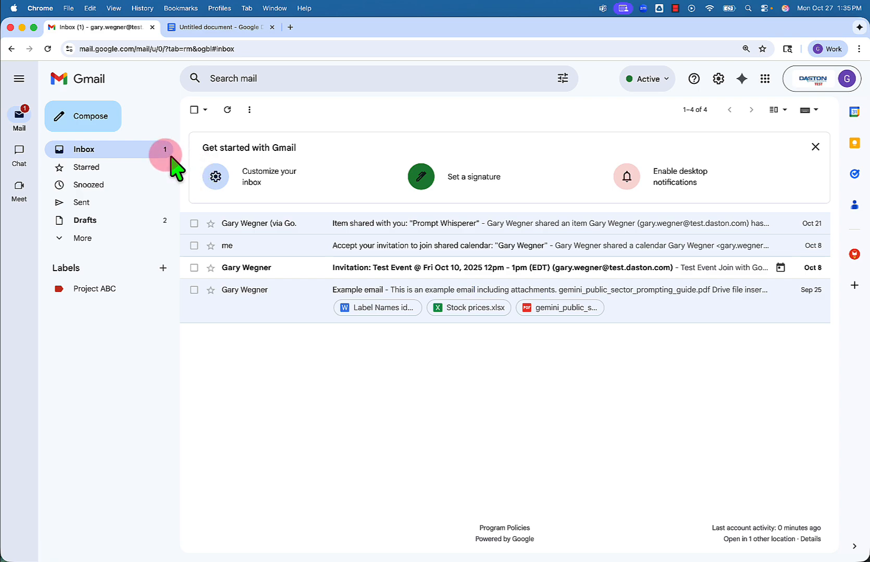
{"action": "left_click", "coordinate": [74, 124]}
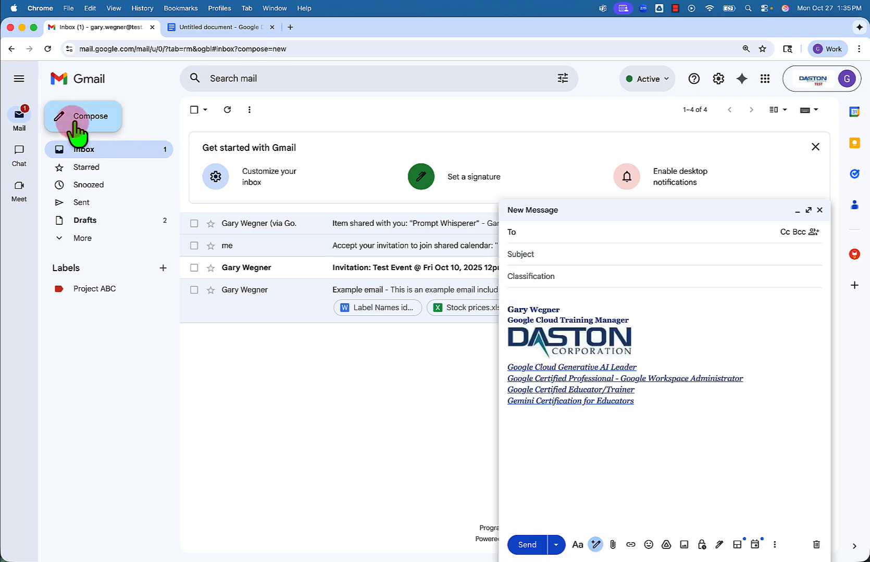